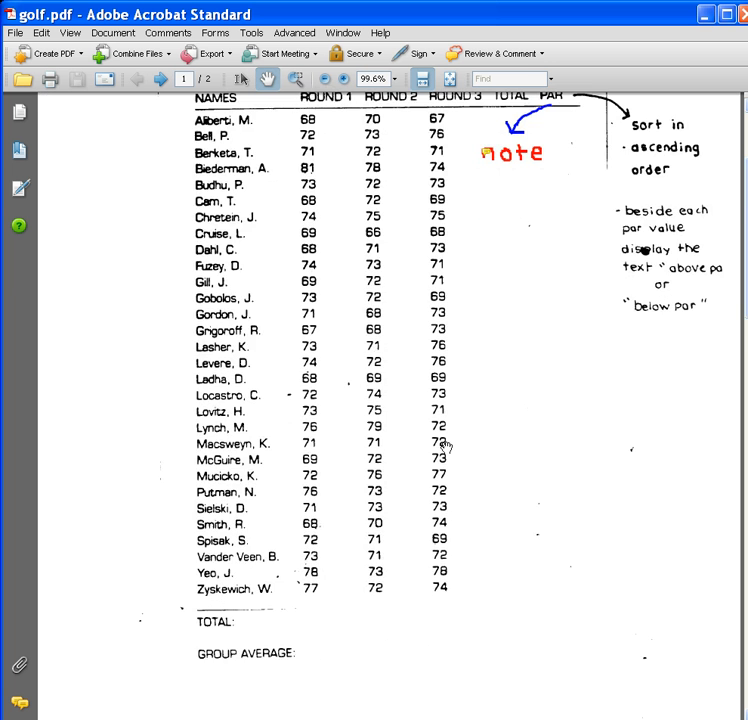
Read the golf.pdf assignment through the score table and the note on the PAR column, and close the document
{"action": "scroll", "coordinate": [445, 447], "scroll_direction": "down", "scroll_amount": 15}
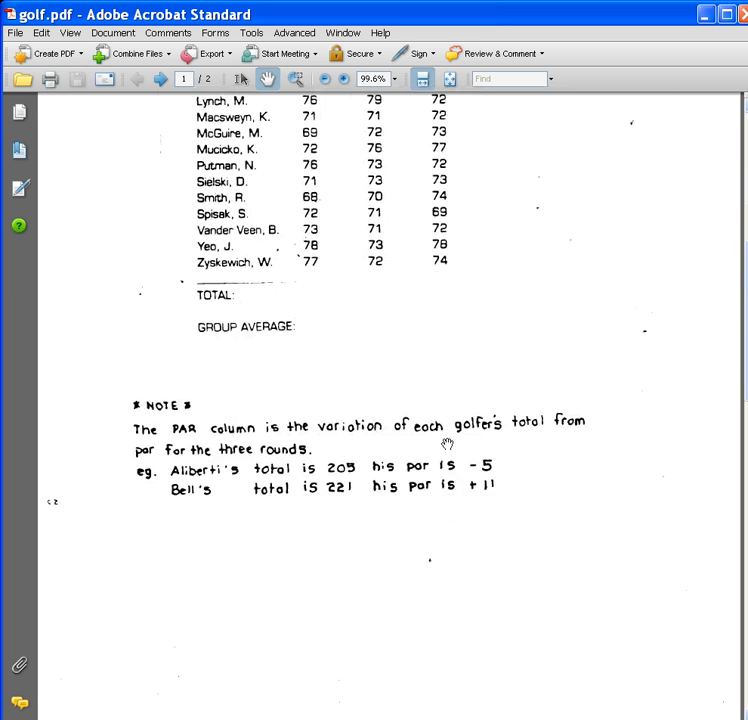
{"action": "scroll", "coordinate": [447, 441], "scroll_direction": "down", "scroll_amount": 4}
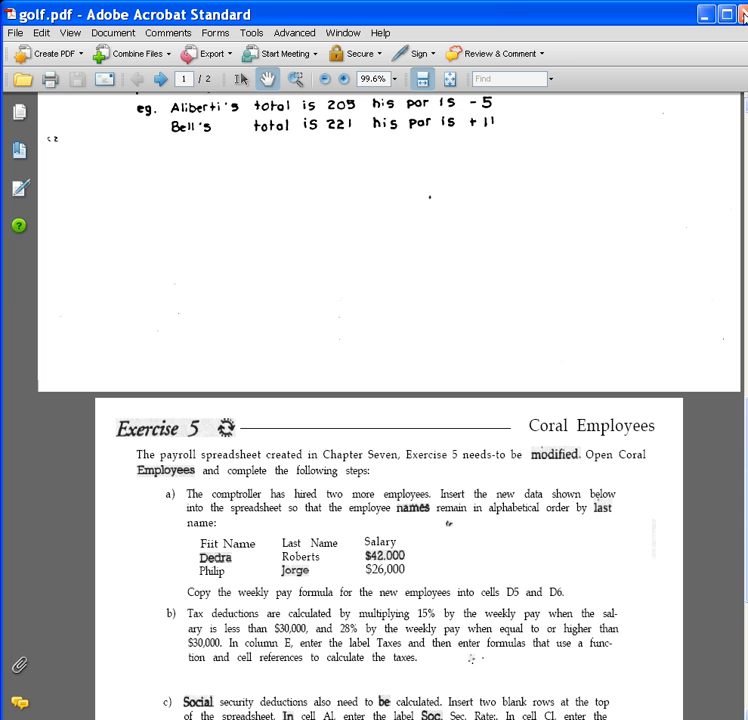
{"action": "left_click", "coordinate": [739, 13]}
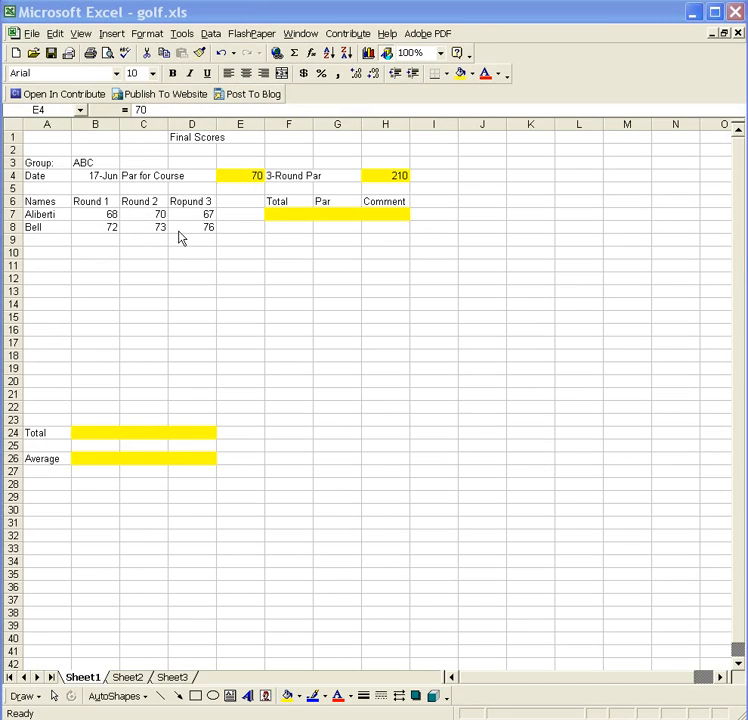
Check the 3-Round Par formula in H4 and set the Par for Course in E4 to 72
{"action": "left_click", "coordinate": [233, 175]}
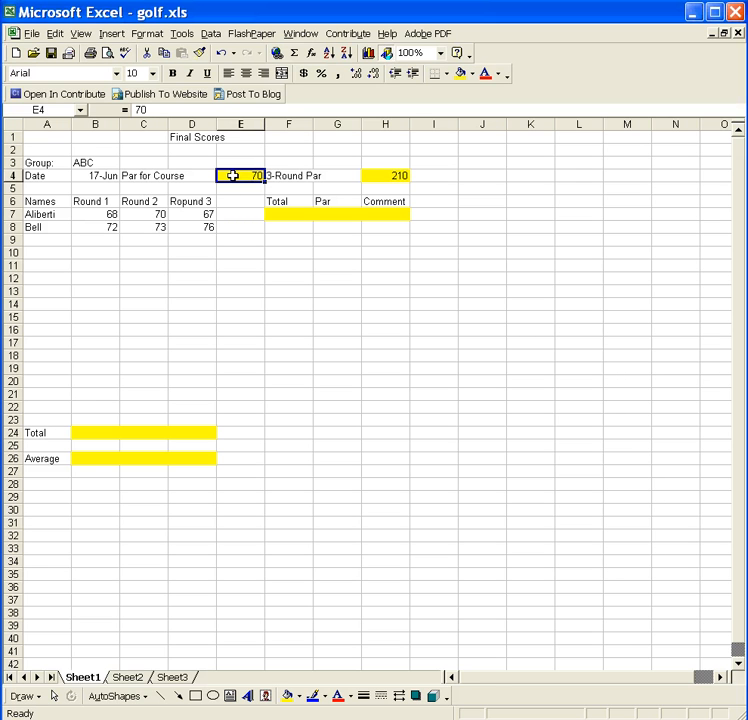
{"action": "double_click", "coordinate": [233, 175]}
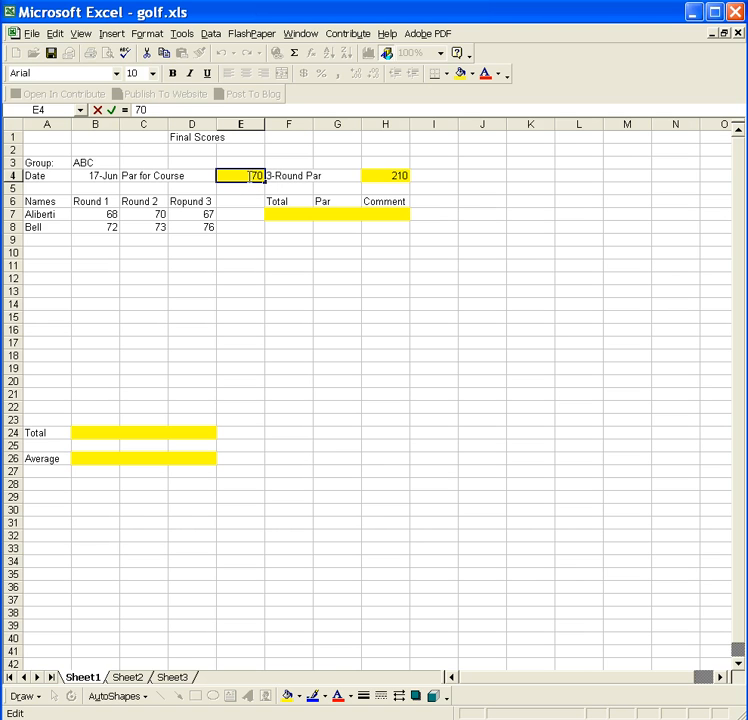
{"action": "left_click", "coordinate": [375, 176]}
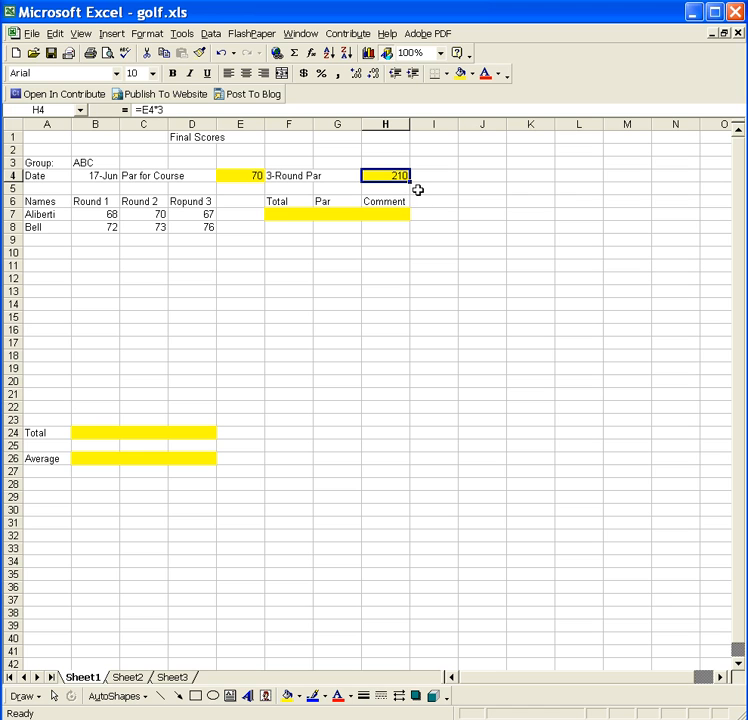
{"action": "left_click", "coordinate": [249, 176]}
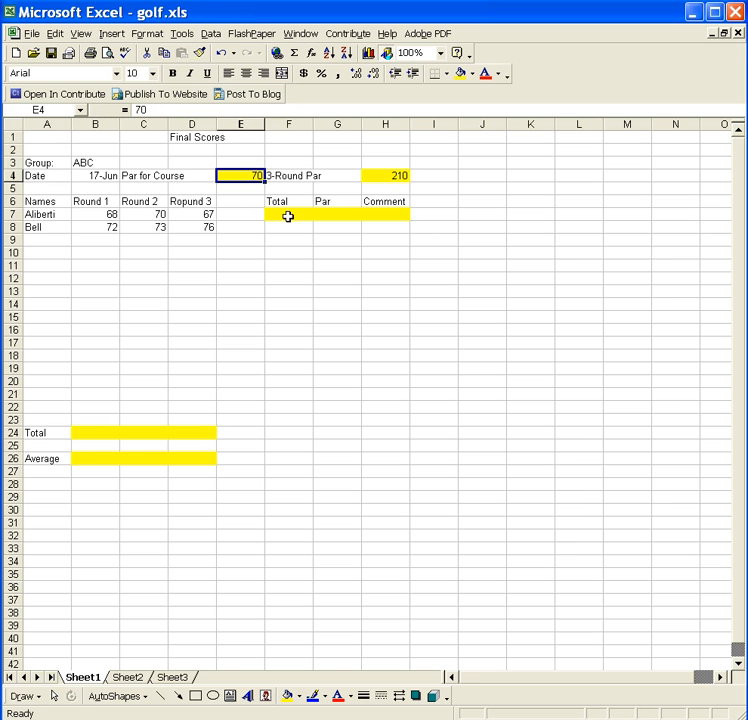
{"action": "type", "text": "72"}
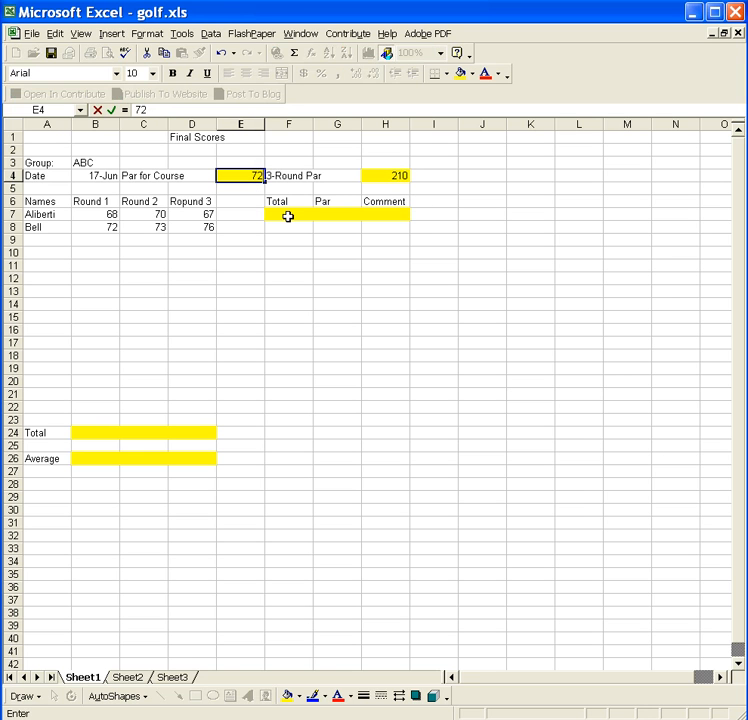
{"action": "key", "text": "Return"}
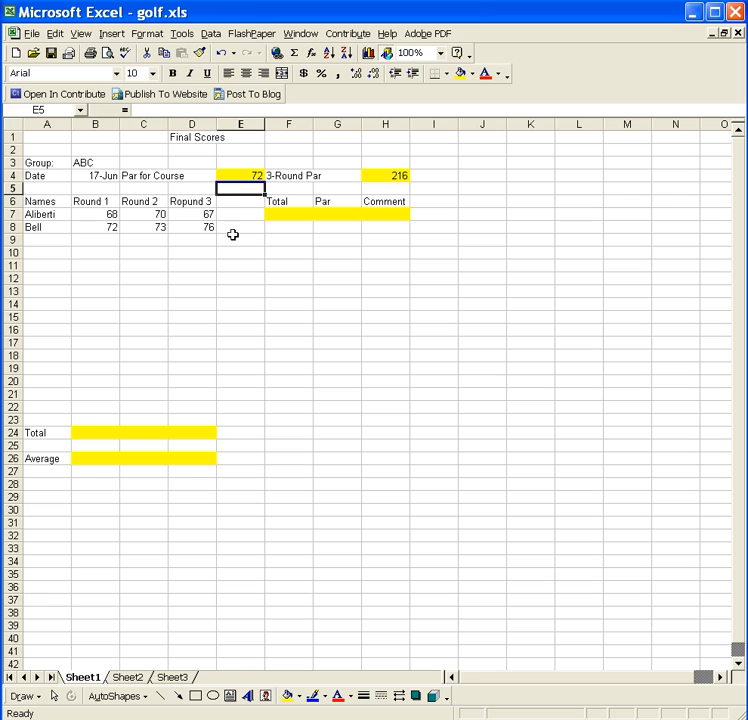
Sum the first golfer's round scores in row 7 into the Total cell F7
{"action": "left_click", "coordinate": [277, 214]}
{"action": "left_click", "coordinate": [329, 213]}
{"action": "left_click", "coordinate": [386, 215]}
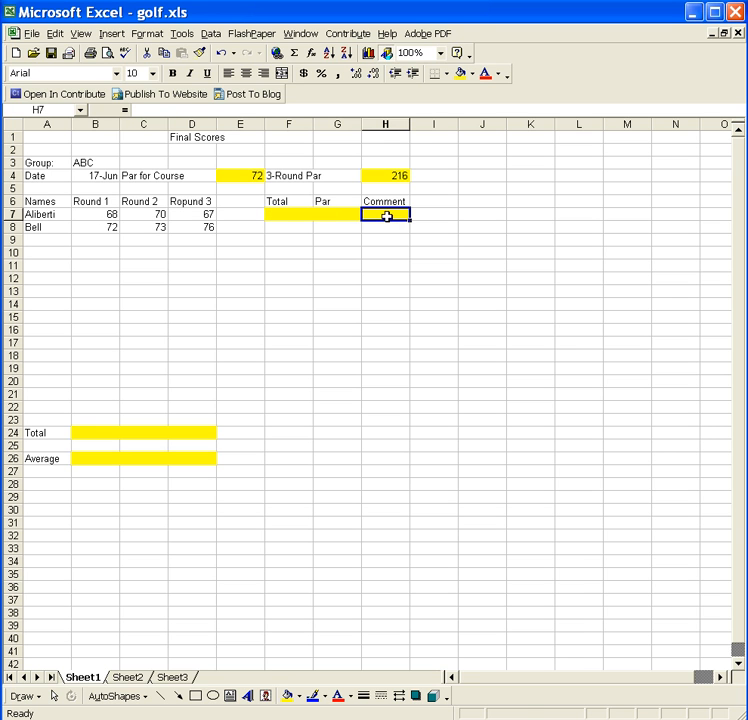
{"action": "left_click_drag", "start_coordinate": [97, 214], "coordinate": [287, 212]}
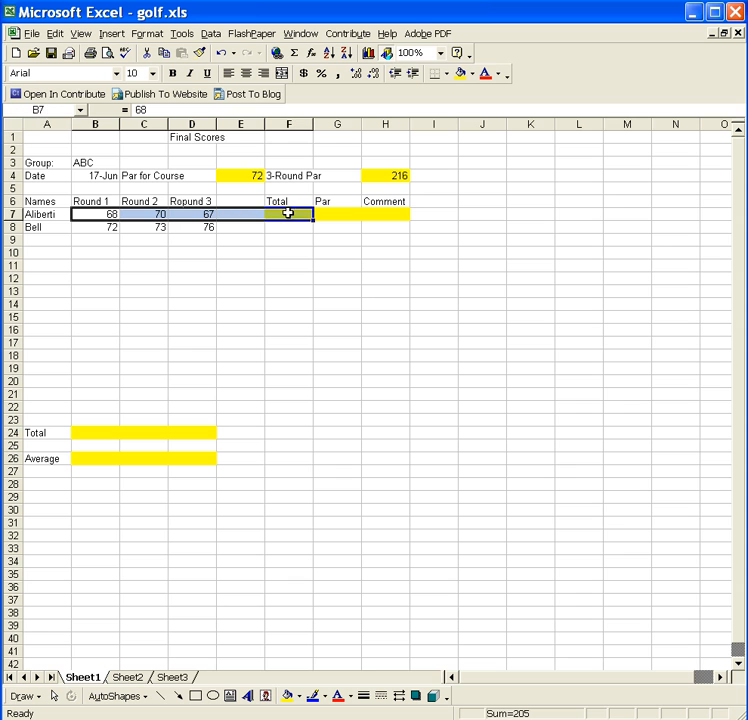
{"action": "left_click", "coordinate": [295, 53]}
{"action": "left_click", "coordinate": [295, 214]}
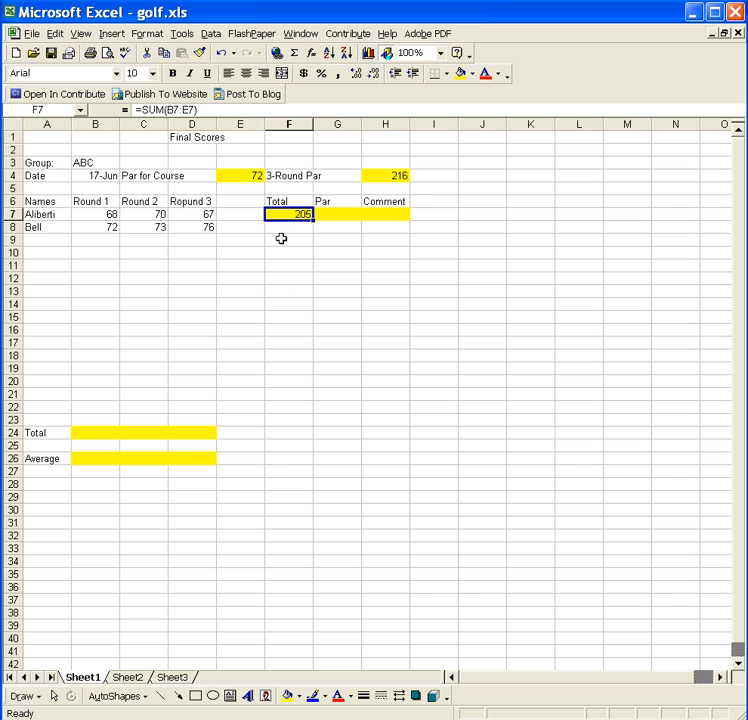
Enter the formula =F7-$H$4 in Par cell G7, keeping the 3-Round Par reference absolute
{"action": "left_click", "coordinate": [327, 213]}
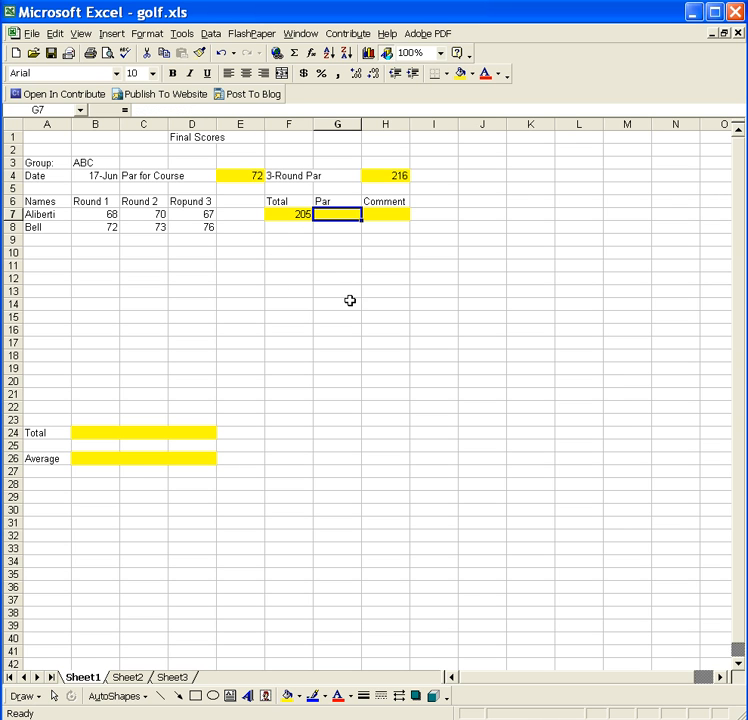
{"action": "left_click", "coordinate": [398, 176]}
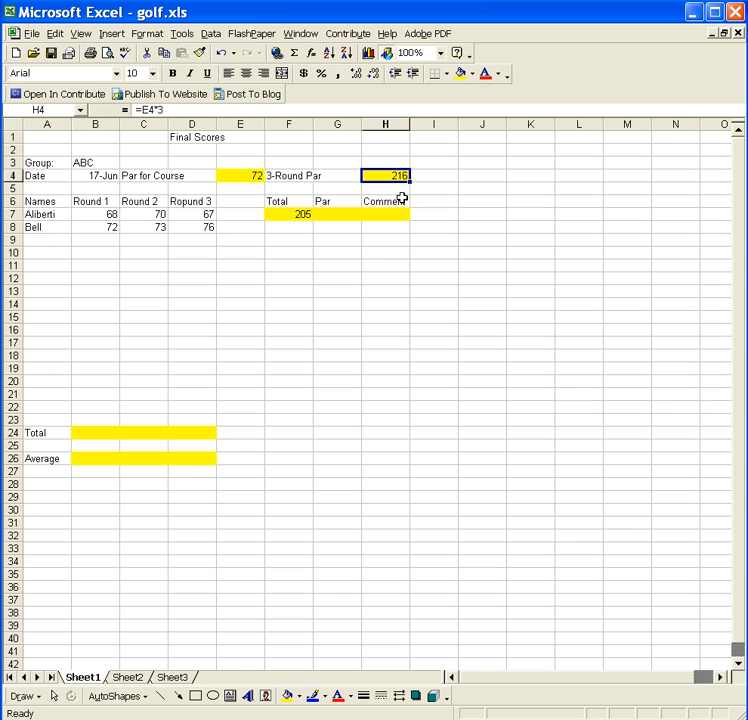
{"action": "left_click", "coordinate": [296, 218]}
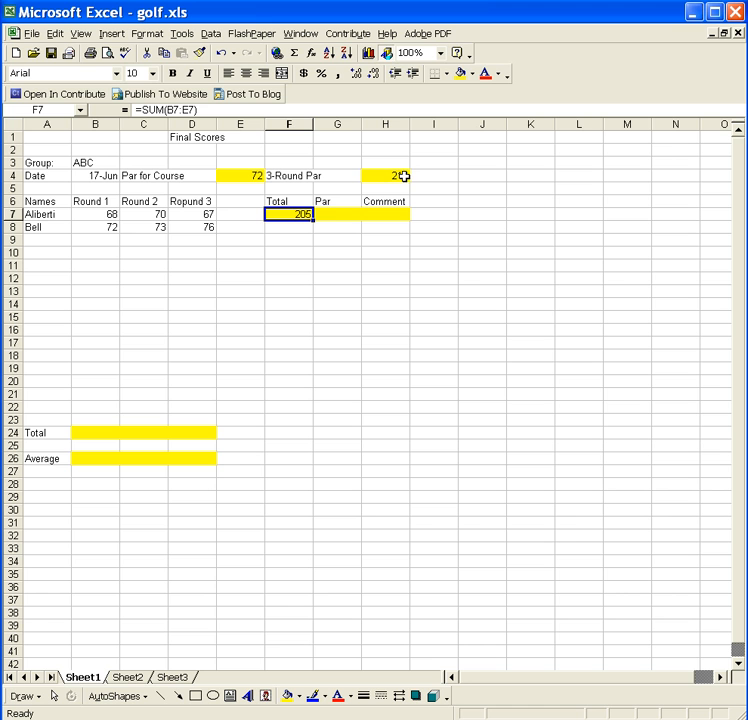
{"action": "left_click", "coordinate": [337, 214]}
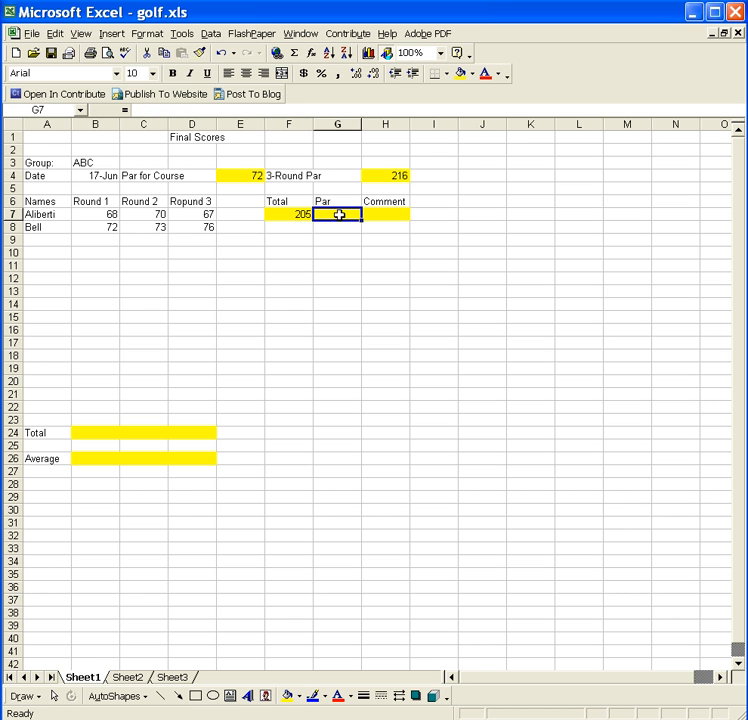
{"action": "type", "text": "="}
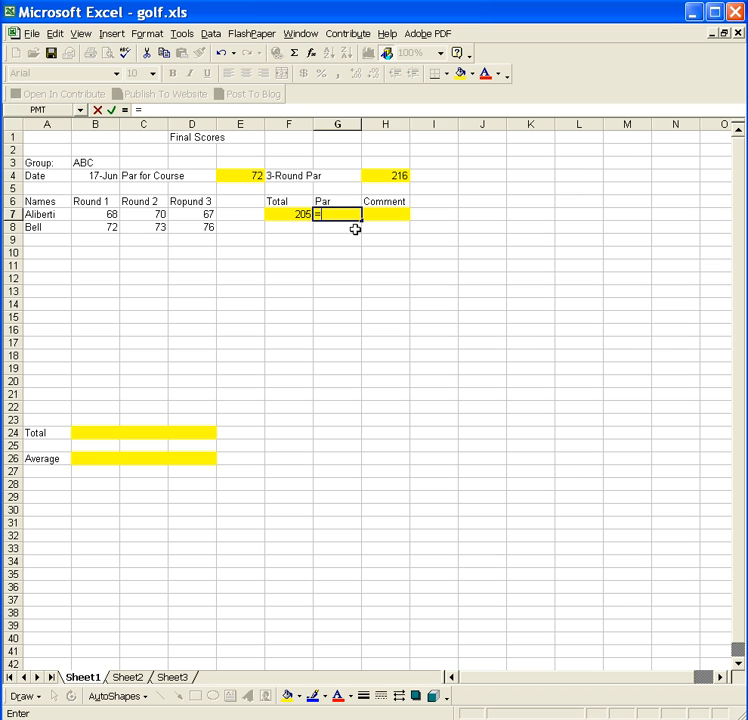
{"action": "type", "text": "f7"}
{"action": "type", "text": "$h$4"}
{"action": "key", "text": "Return"}
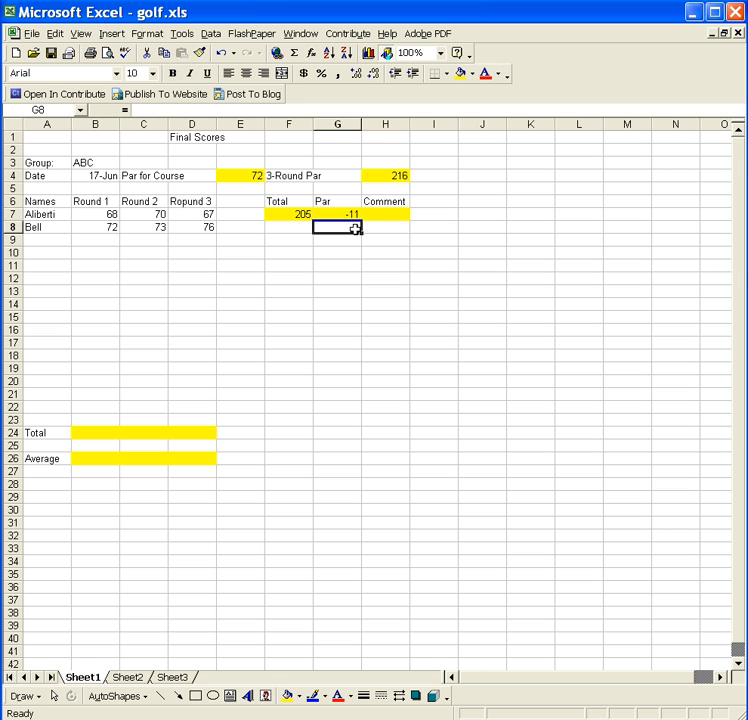
{"action": "left_click", "coordinate": [341, 216]}
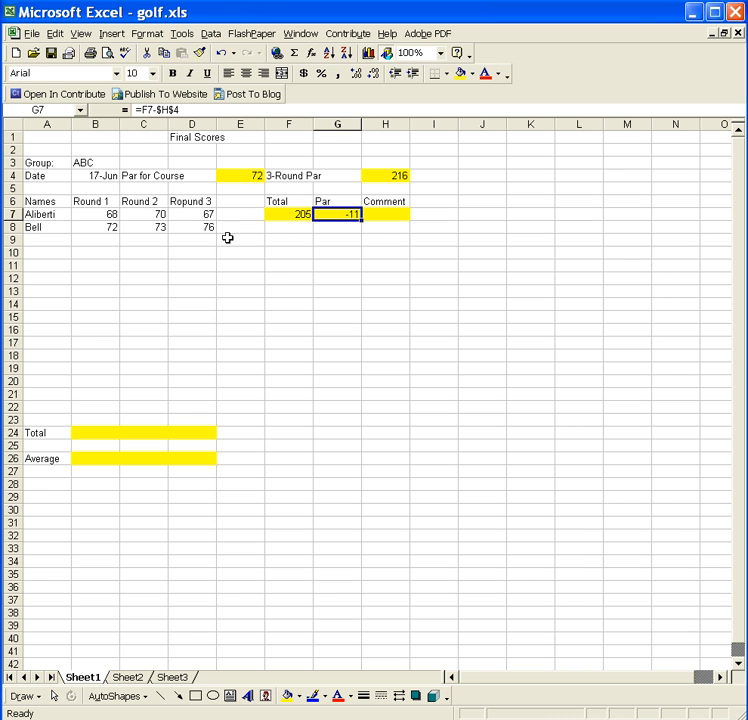
Copy the Total and Par formulas from F7 and G7 down to the second golfer's row 8
{"action": "left_click", "coordinate": [298, 214]}
{"action": "left_click_drag", "start_coordinate": [312, 220], "coordinate": [310, 240]}
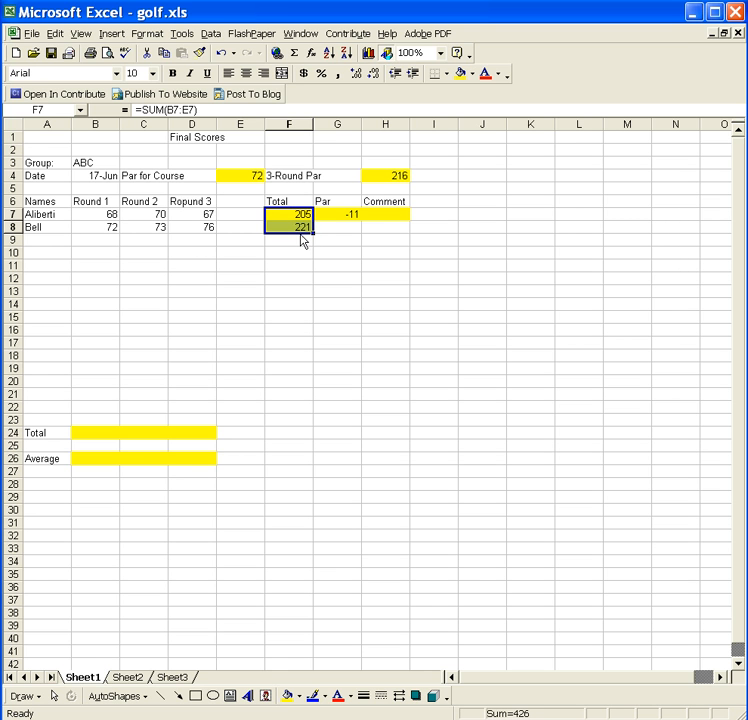
{"action": "left_click", "coordinate": [350, 214]}
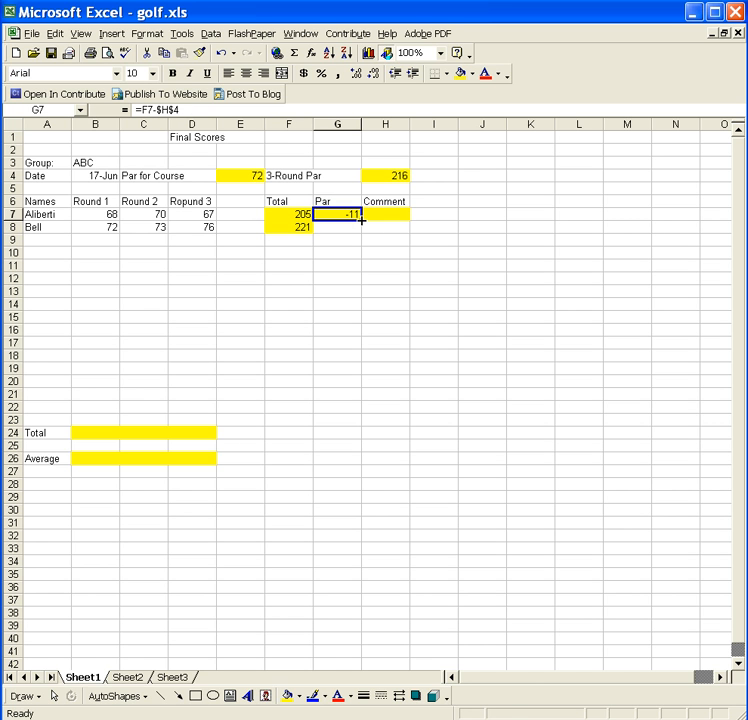
{"action": "left_click_drag", "start_coordinate": [361, 220], "coordinate": [362, 245]}
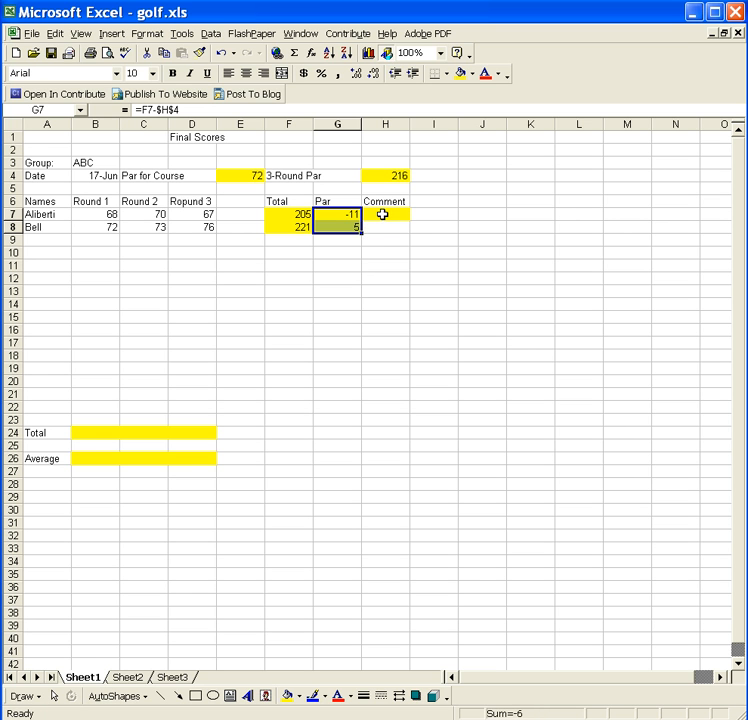
Enter if(g7<0, "under par", "over par") in the first golfer's Comment cell H7
{"action": "left_click", "coordinate": [382, 214]}
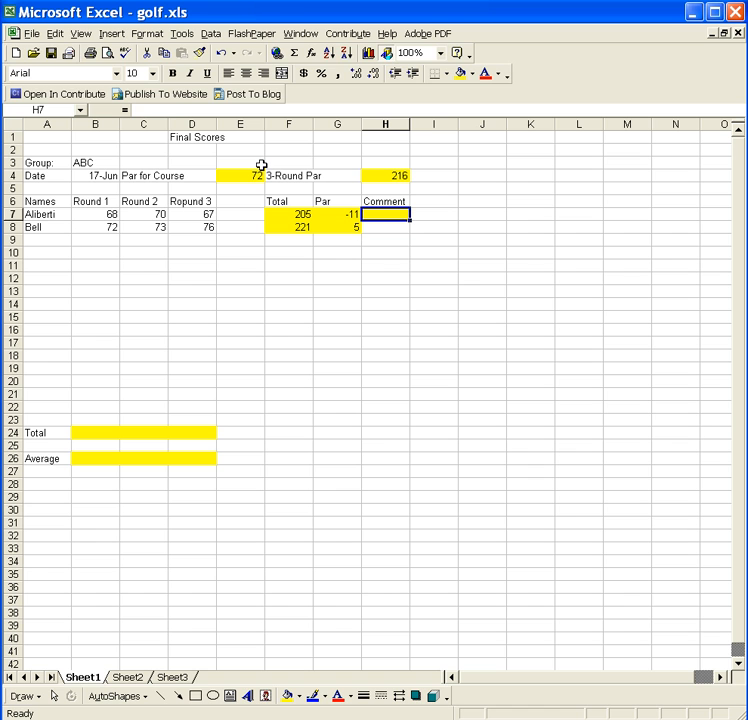
{"action": "left_click", "coordinate": [174, 110]}
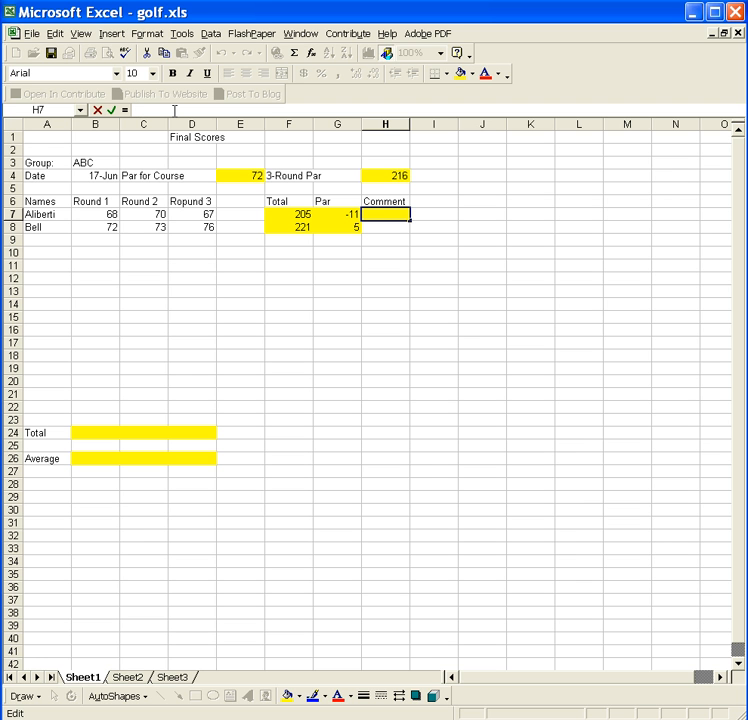
{"action": "type", "text": "if(g7<0"}
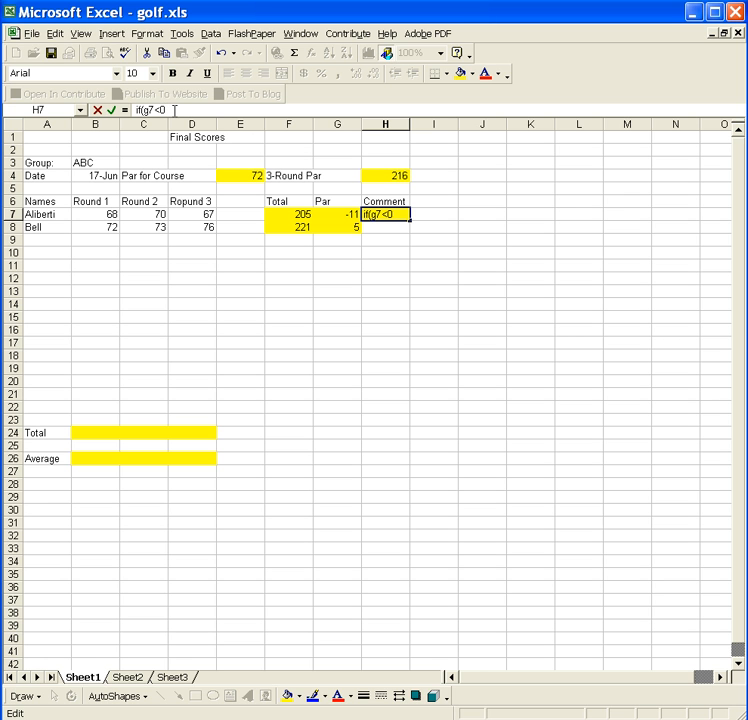
{"action": "type", "text": ", \"under par\""}
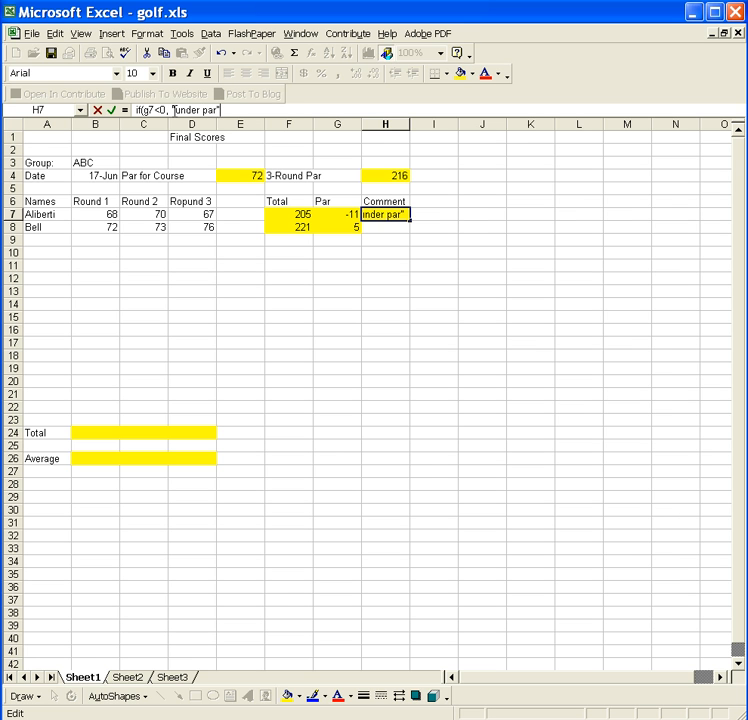
{"action": "type", "text": ", \"over par\")"}
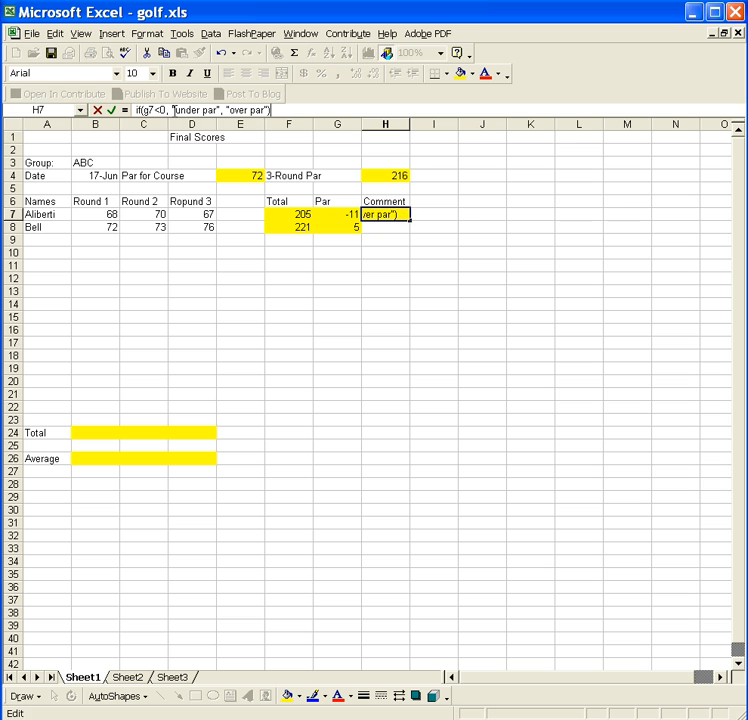
{"action": "key", "text": "Return"}
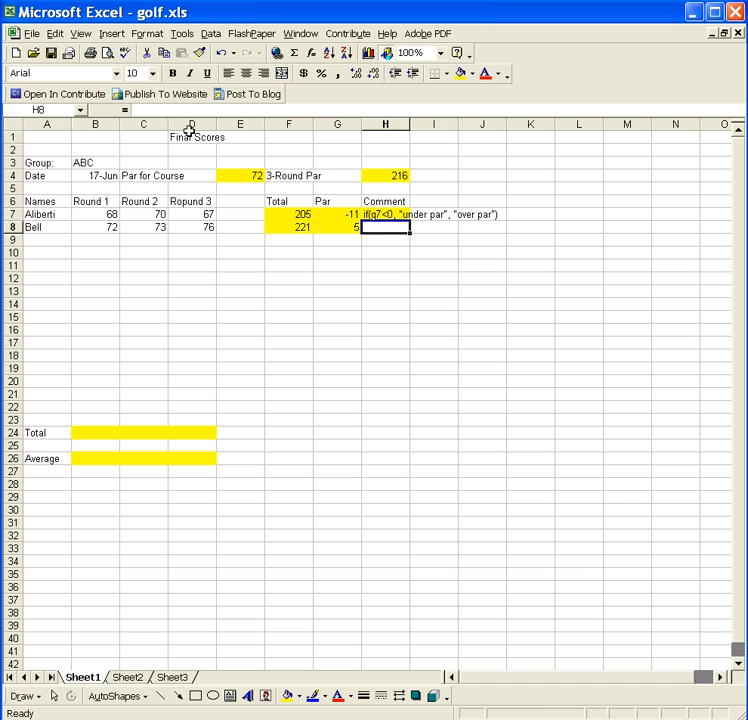
Add an equals sign in front of the H7 entry to make it a formula, and copy it down to H8
{"action": "left_click", "coordinate": [376, 215]}
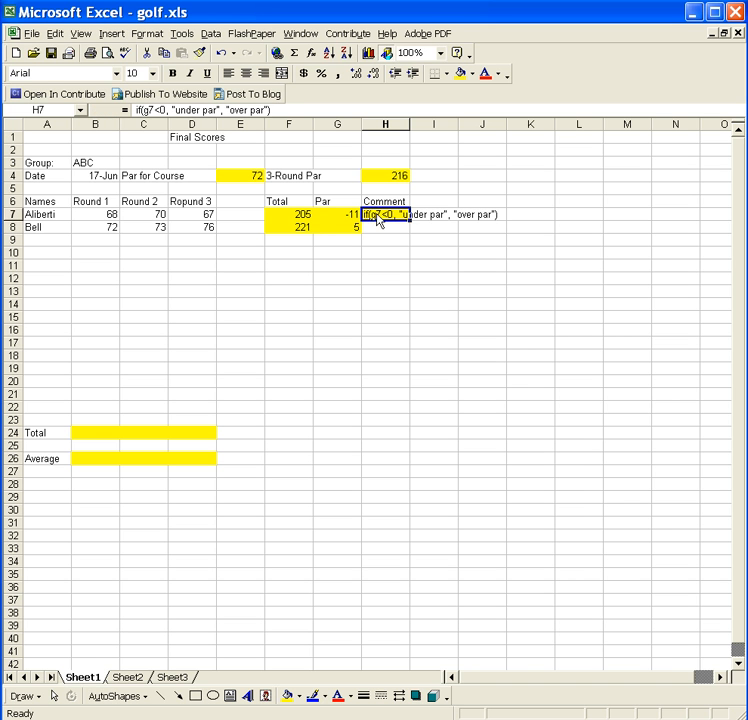
{"action": "left_click", "coordinate": [140, 110]}
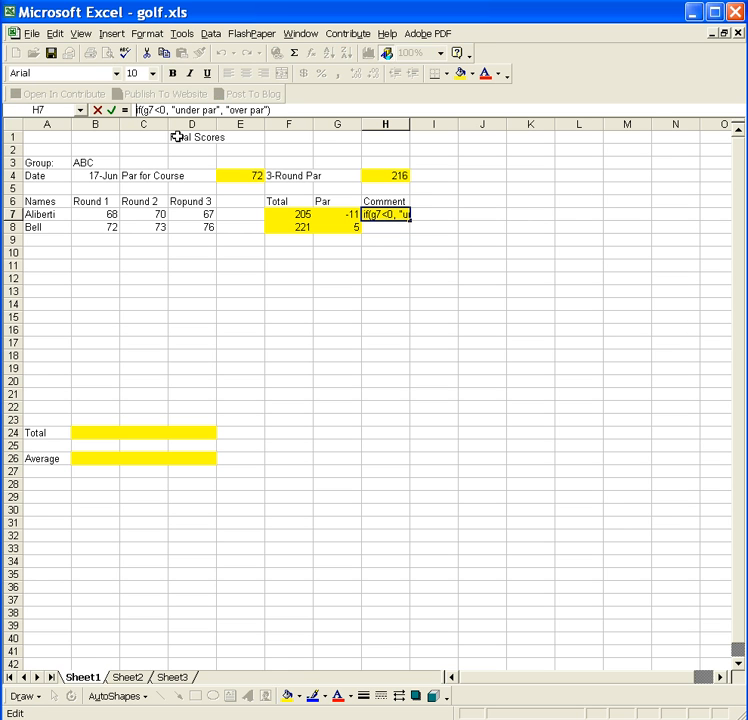
{"action": "type", "text": "="}
{"action": "key", "text": "Return"}
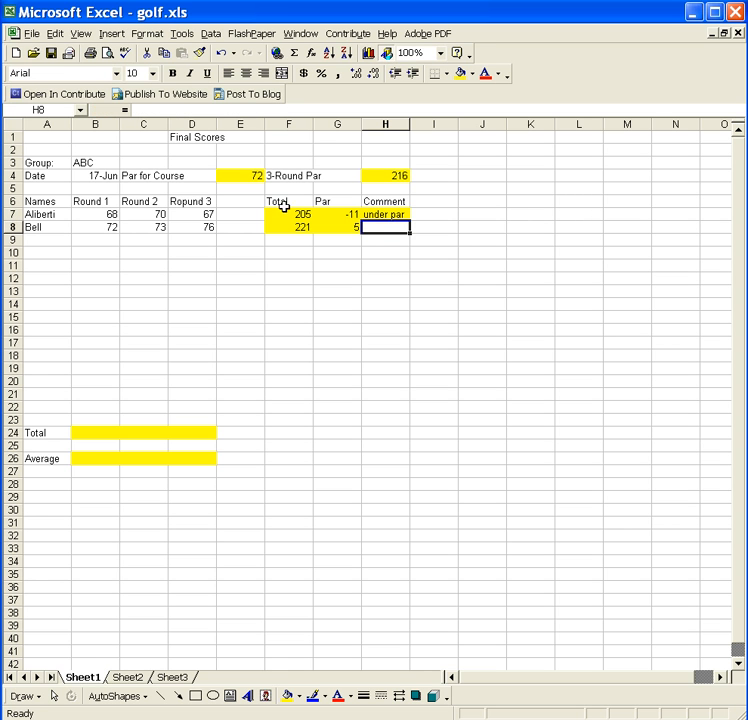
{"action": "left_click", "coordinate": [383, 214]}
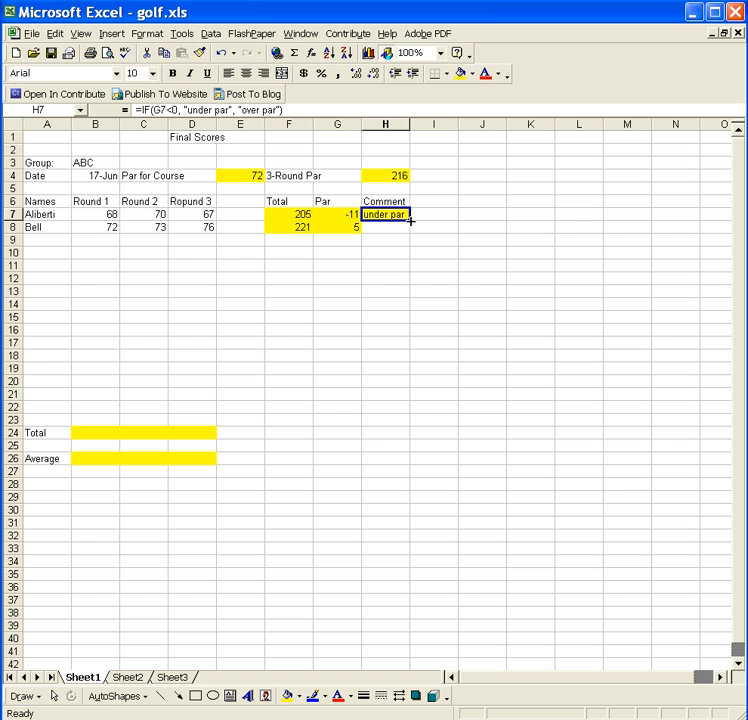
{"action": "left_click_drag", "start_coordinate": [410, 221], "coordinate": [407, 230]}
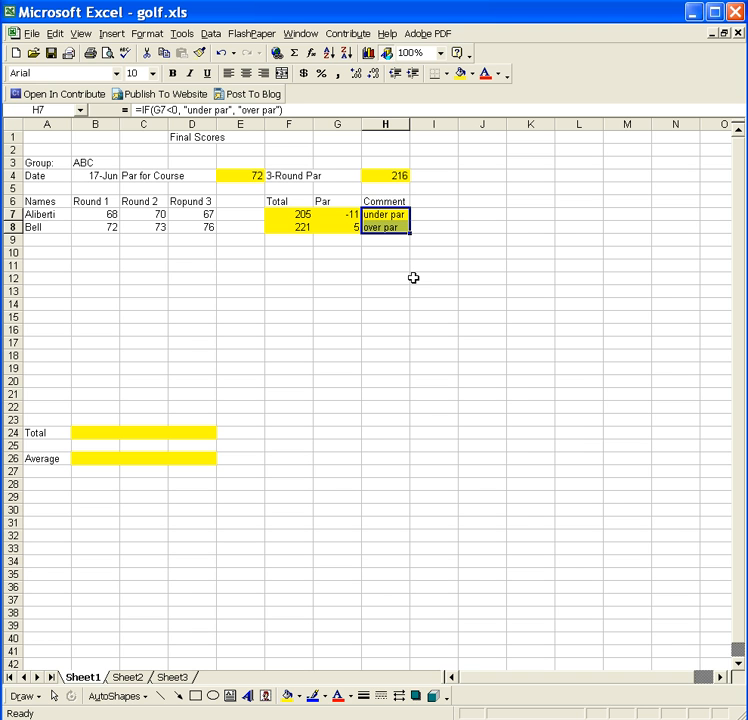
{"action": "left_click", "coordinate": [99, 436]}
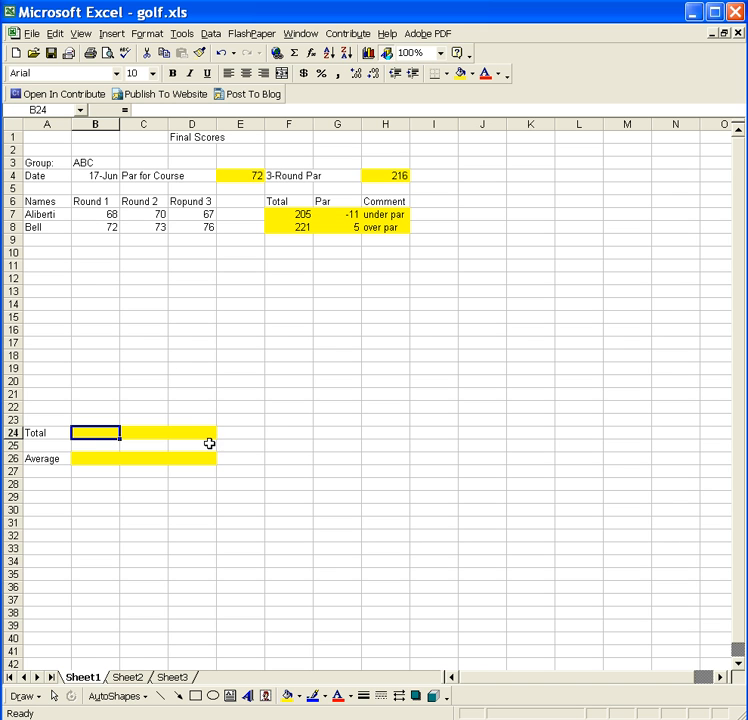
{"action": "left_click", "coordinate": [92, 456]}
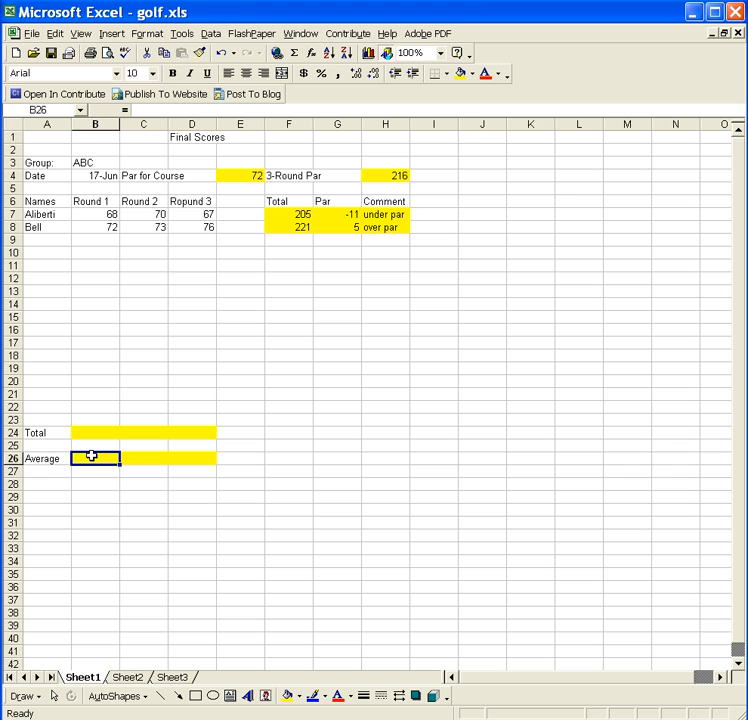
Sort the golfer rows A7:H8 by column G in ascending order, with no header row
{"action": "left_click_drag", "start_coordinate": [33, 214], "coordinate": [389, 222]}
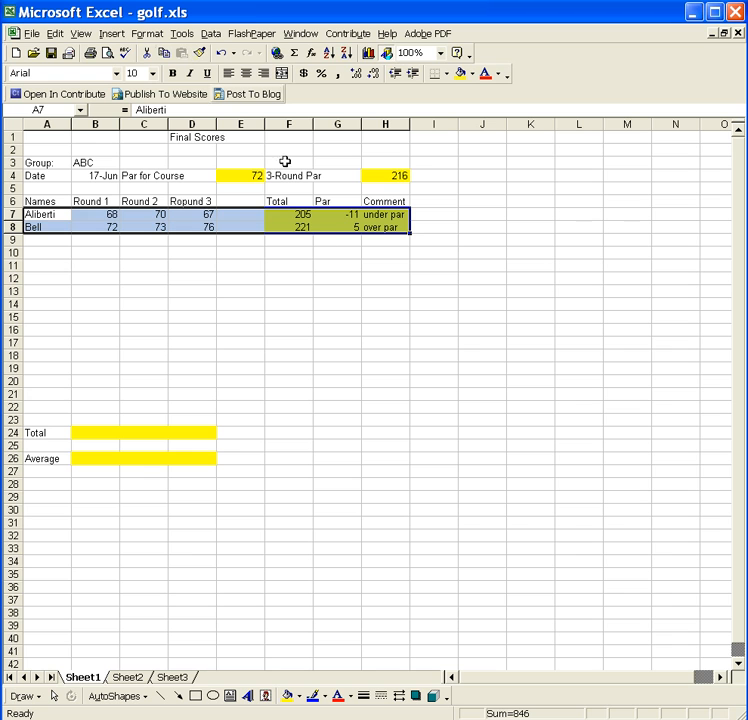
{"action": "left_click", "coordinate": [211, 33]}
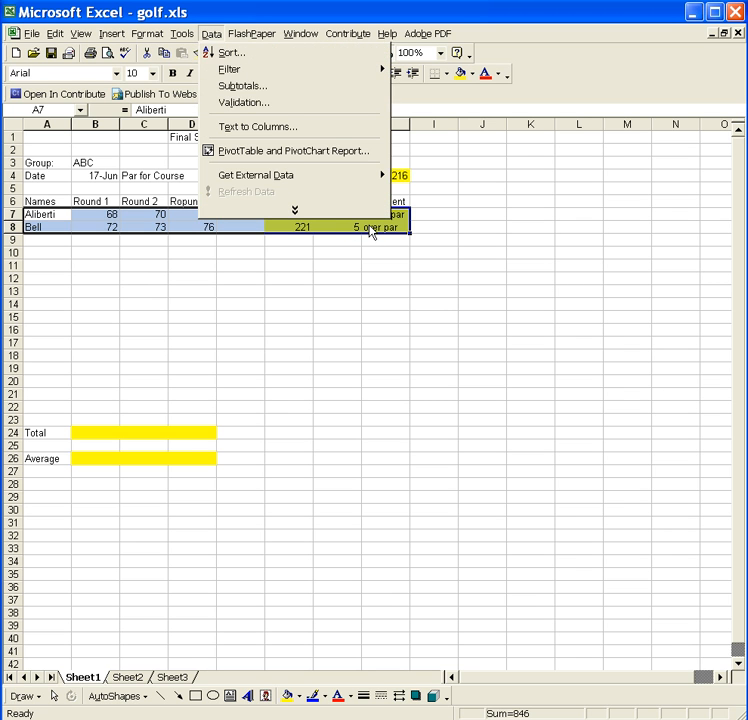
{"action": "left_click", "coordinate": [250, 53]}
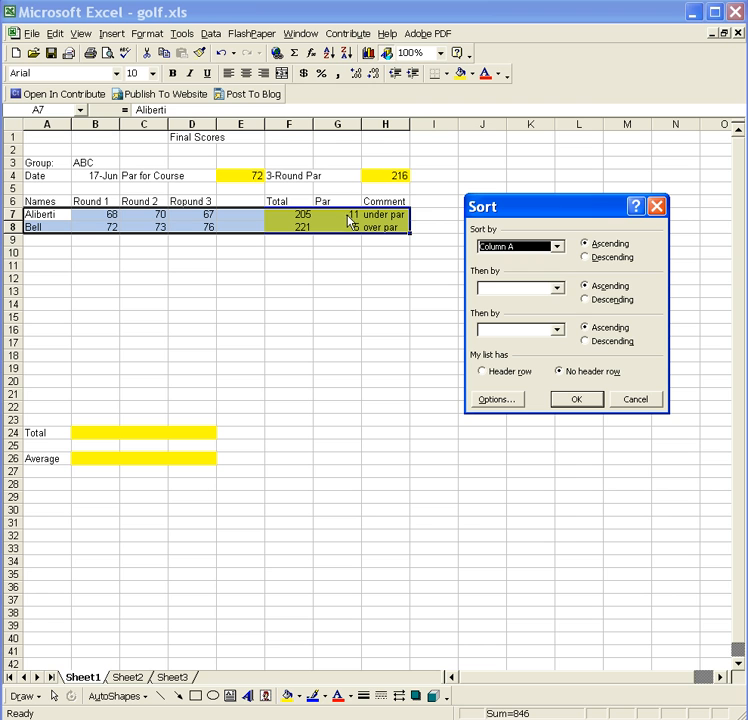
{"action": "left_click", "coordinate": [558, 247]}
{"action": "left_click_drag", "start_coordinate": [559, 275], "coordinate": [558, 295]}
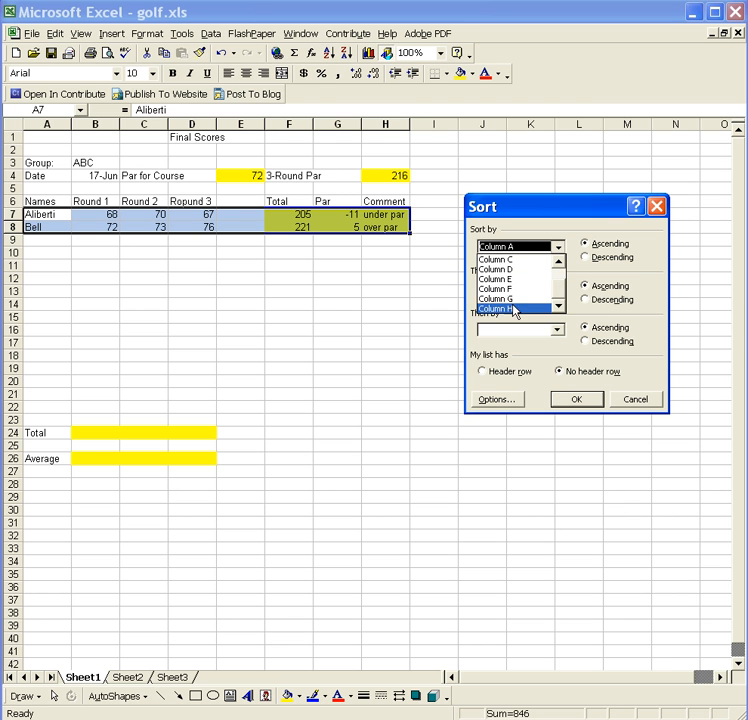
{"action": "left_click", "coordinate": [512, 299]}
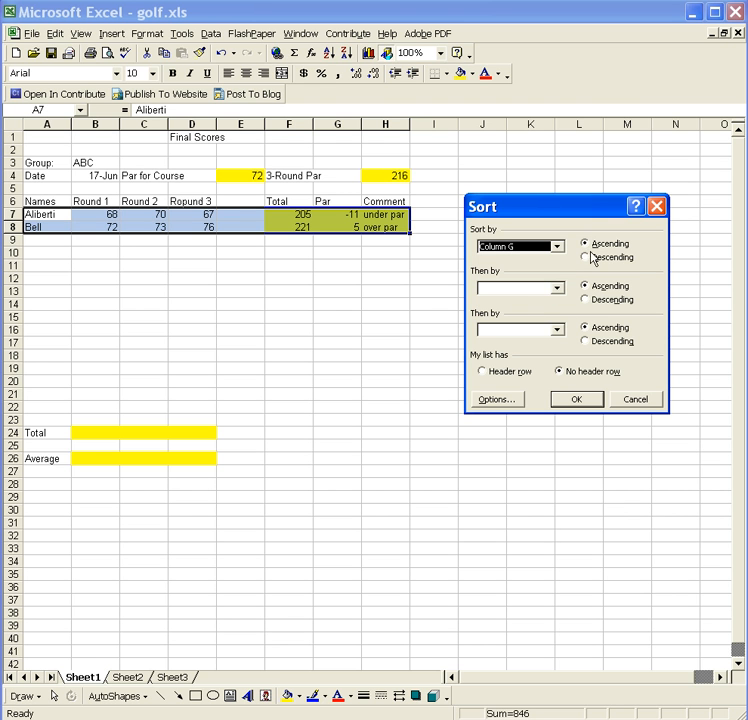
{"action": "left_click", "coordinate": [578, 400]}
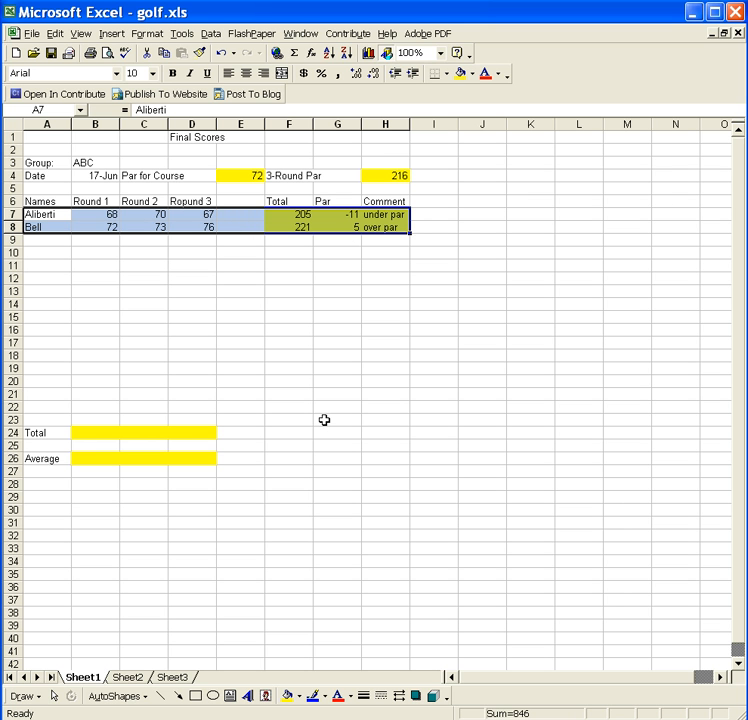
{"action": "left_click", "coordinate": [34, 54]}
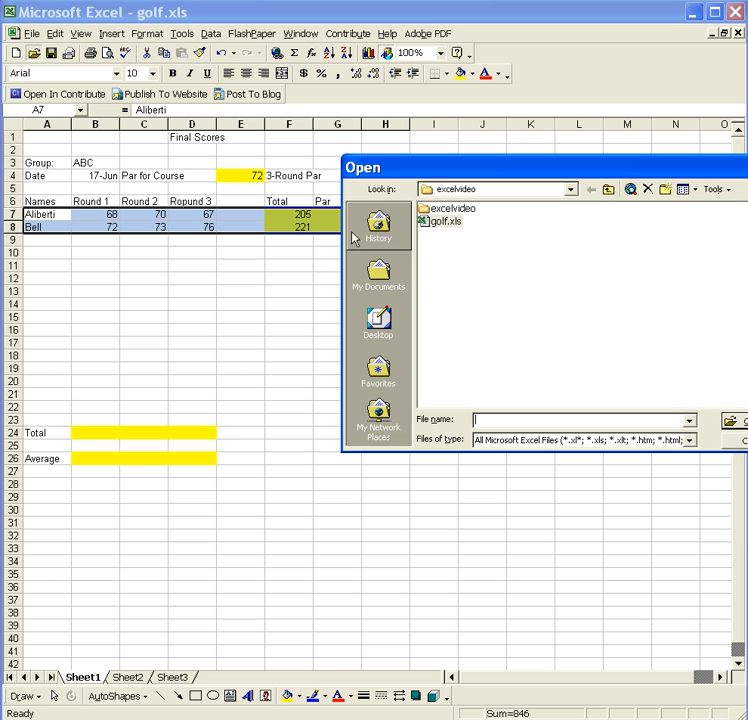
{"action": "double_click", "coordinate": [462, 209]}
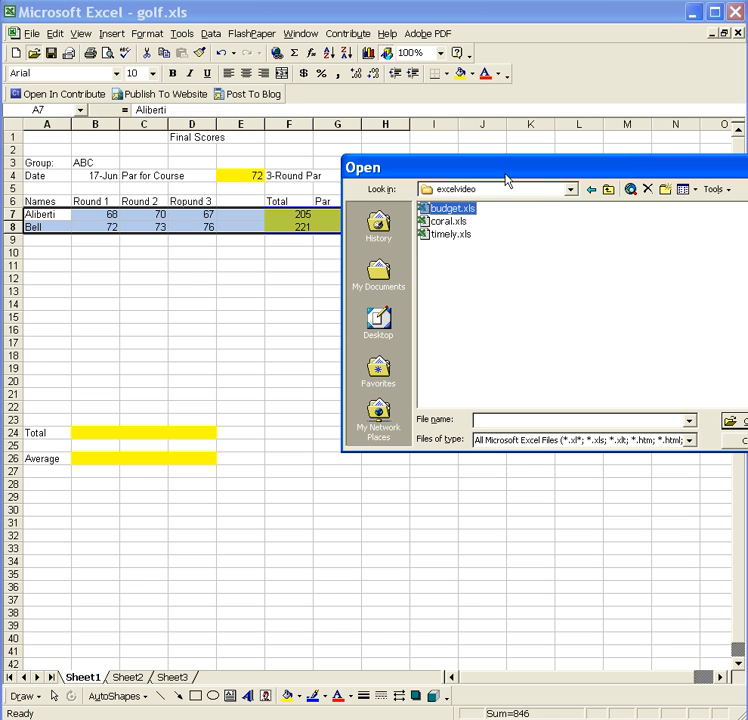
{"action": "left_click_drag", "start_coordinate": [494, 170], "coordinate": [419, 168]}
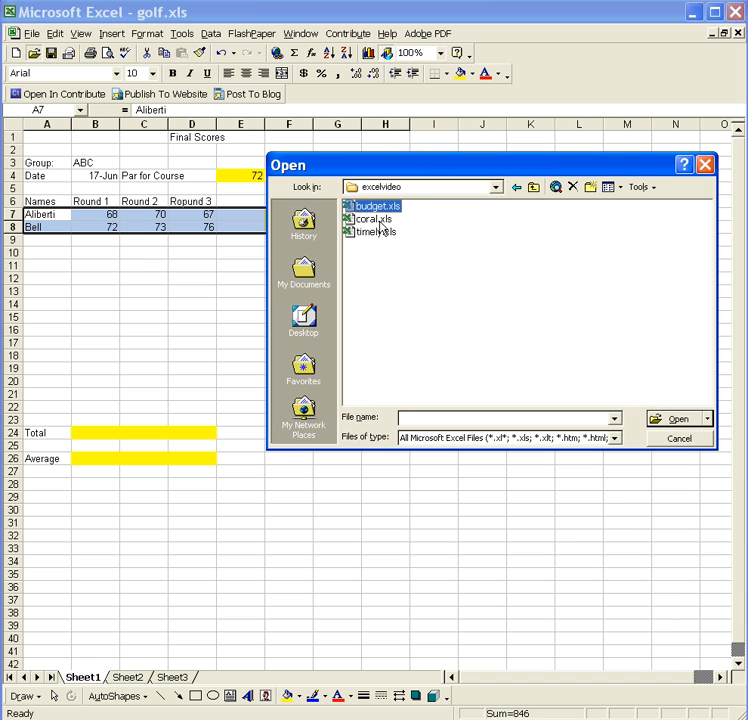
{"action": "key", "text": "Escape"}
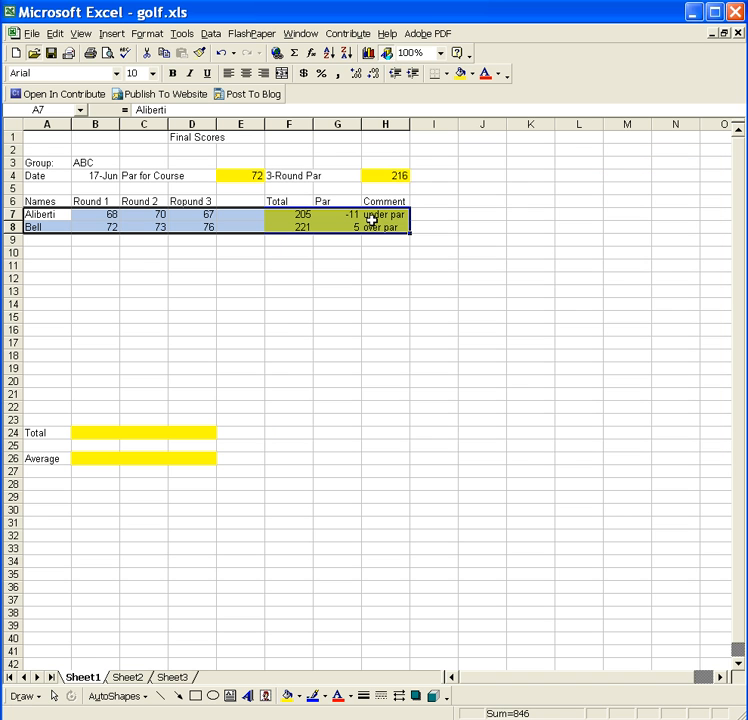